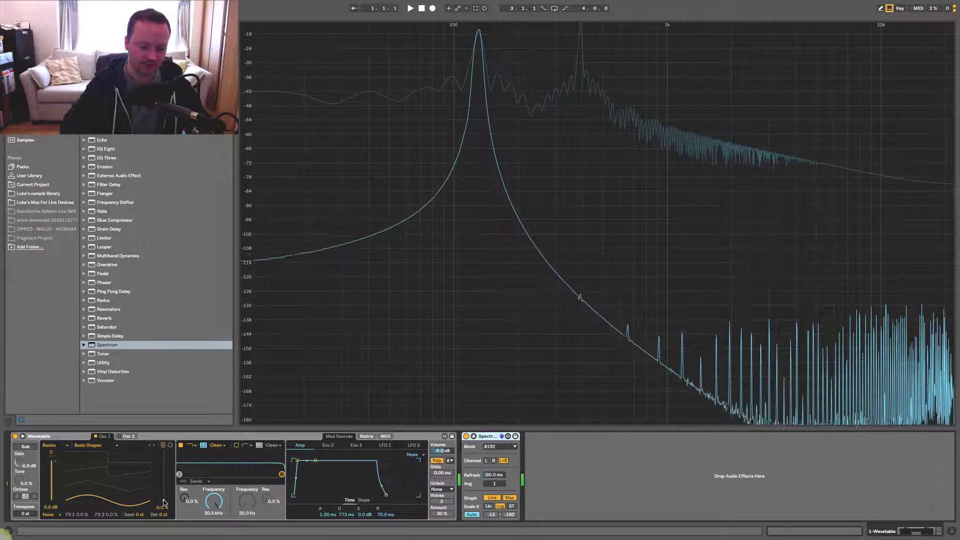
- Sweep Osc 1's wavetable position up toward 95% for a bright, square-like wave while auditioning a note
{"action": "left_click_drag", "start_coordinate": [163, 500], "coordinate": [164, 465]}
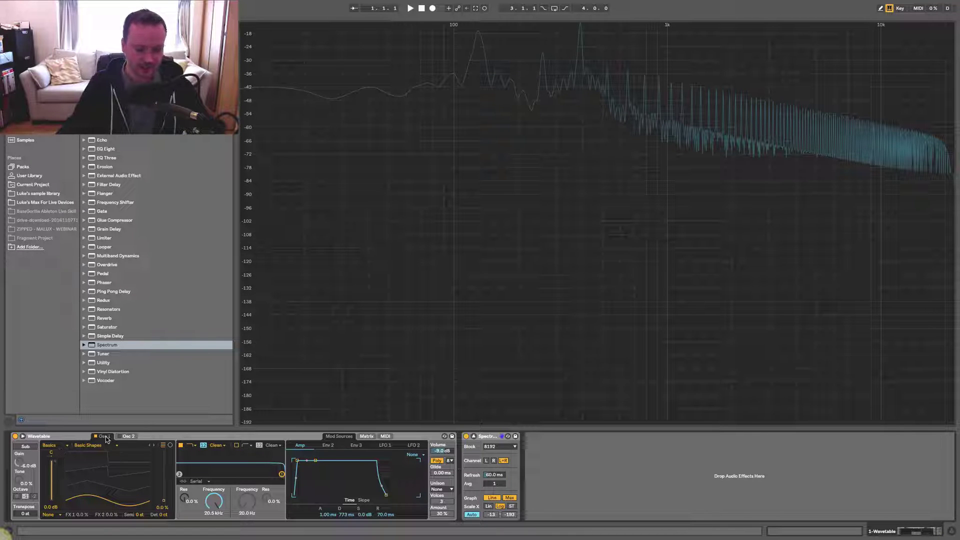
{"action": "key", "text": "a"}
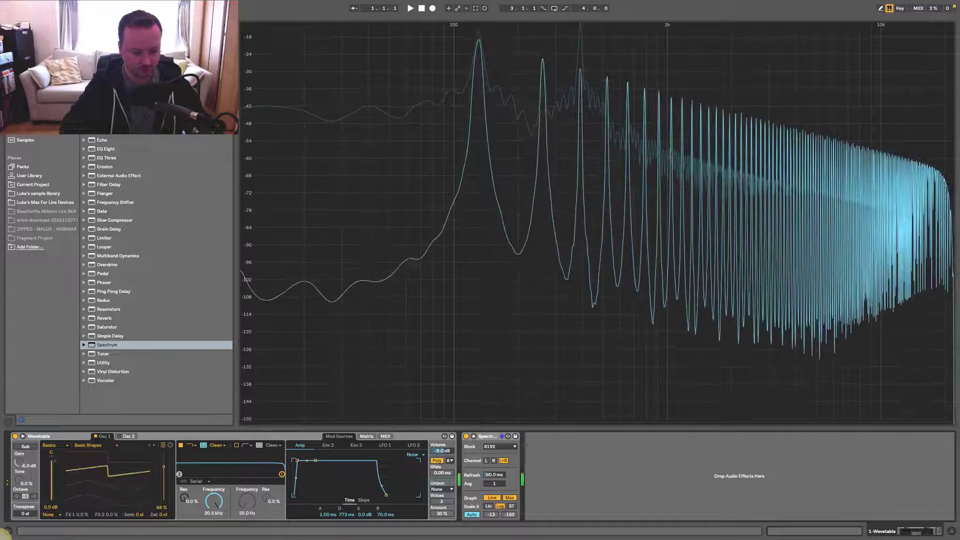
{"action": "mouse_move", "coordinate": [70, 469]}
{"action": "left_mouse_down"}
{"action": "mouse_move", "coordinate": [70, 453]}
{"action": "mouse_move", "coordinate": [70, 468]}
{"action": "left_mouse_up"}
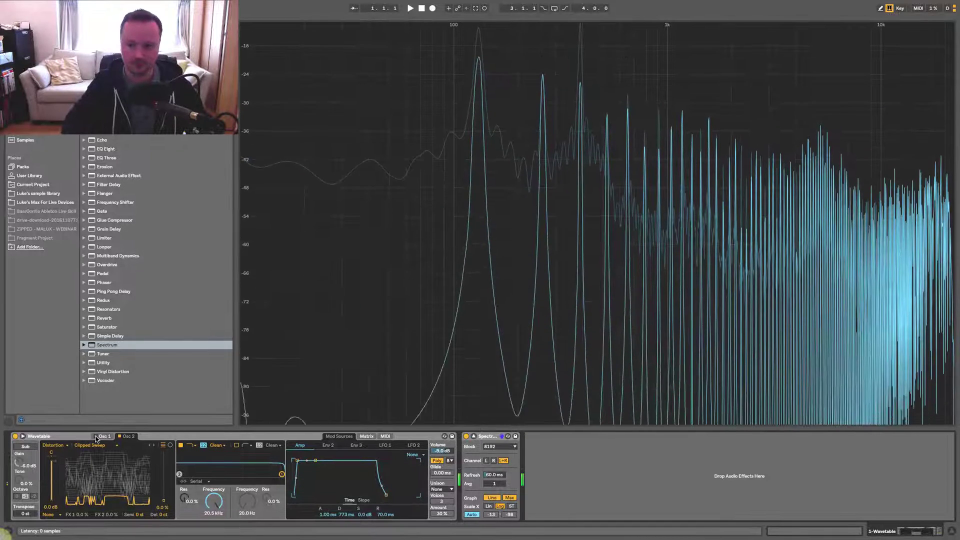
- On the Clipped Sweep table, raise Osc 2's wavetable position to about 15% and Osc 1's to about 42%, auditioning a note
{"action": "left_click_drag", "start_coordinate": [92, 503], "coordinate": [73, 498]}
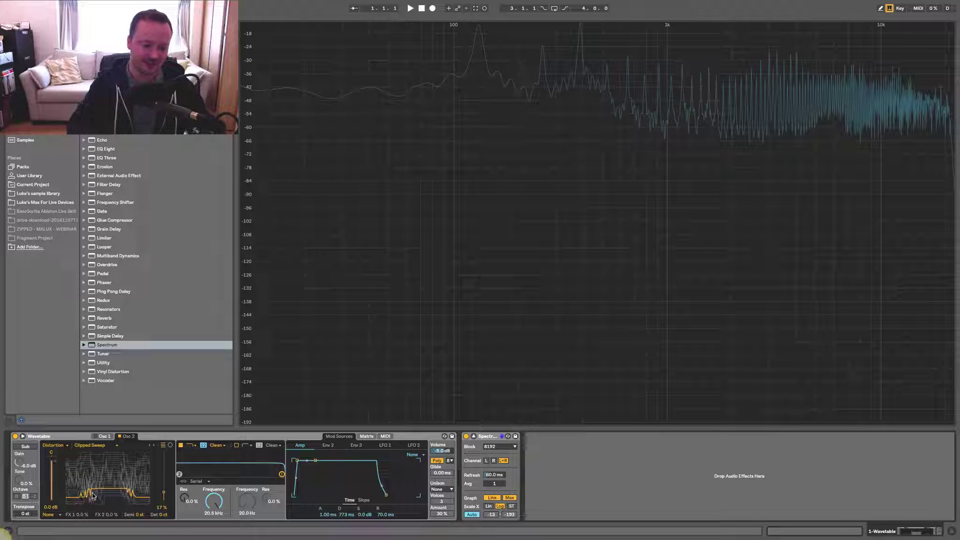
{"action": "key", "text": "a"}
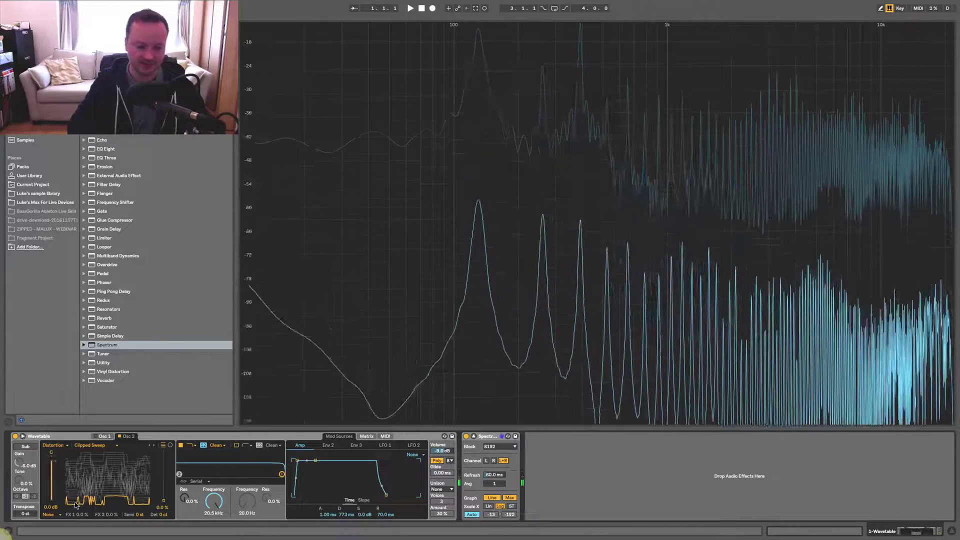
{"action": "left_click_drag", "start_coordinate": [98, 504], "coordinate": [77, 487]}
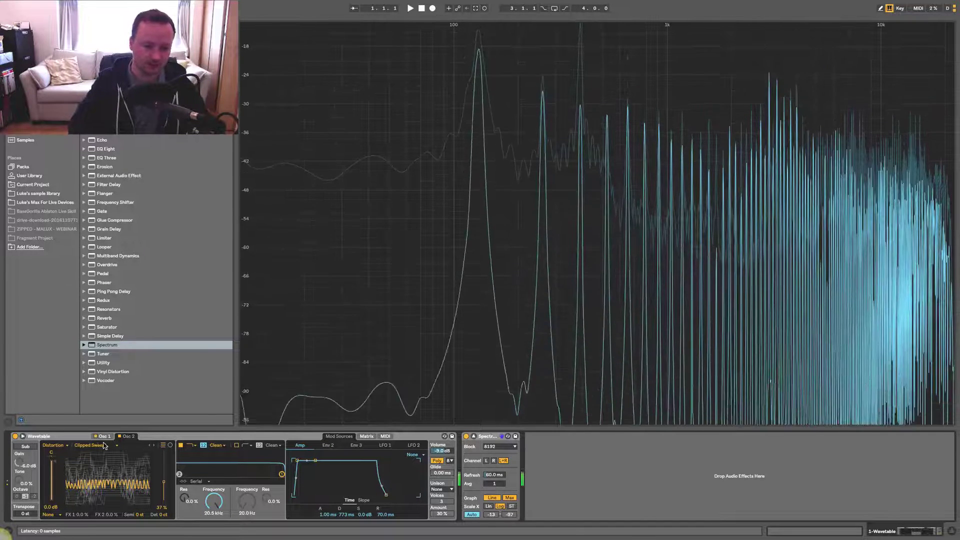
- Drop Osc 1's gain to -inf dB to compare, then bring it back to about -5.2 dB
{"action": "left_click_drag", "start_coordinate": [58, 463], "coordinate": [58, 505]}
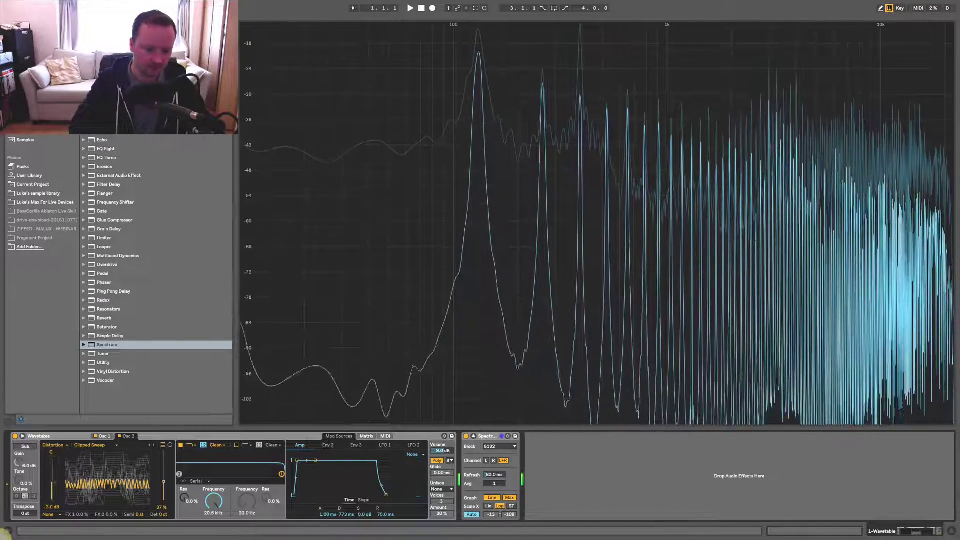
{"action": "left_click_drag", "start_coordinate": [57, 502], "coordinate": [56, 483]}
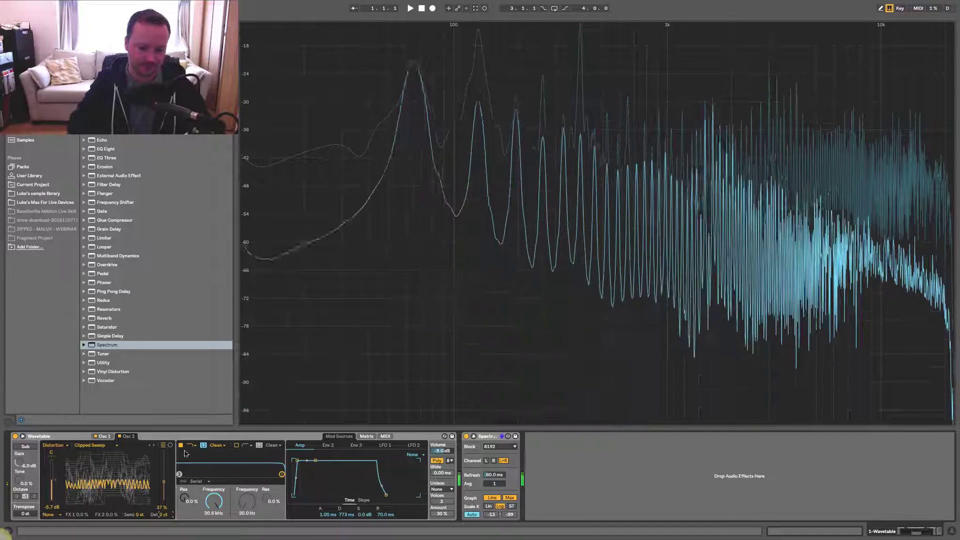
- Switch off Wavetable's Filter 1
{"action": "left_click", "coordinate": [181, 445]}
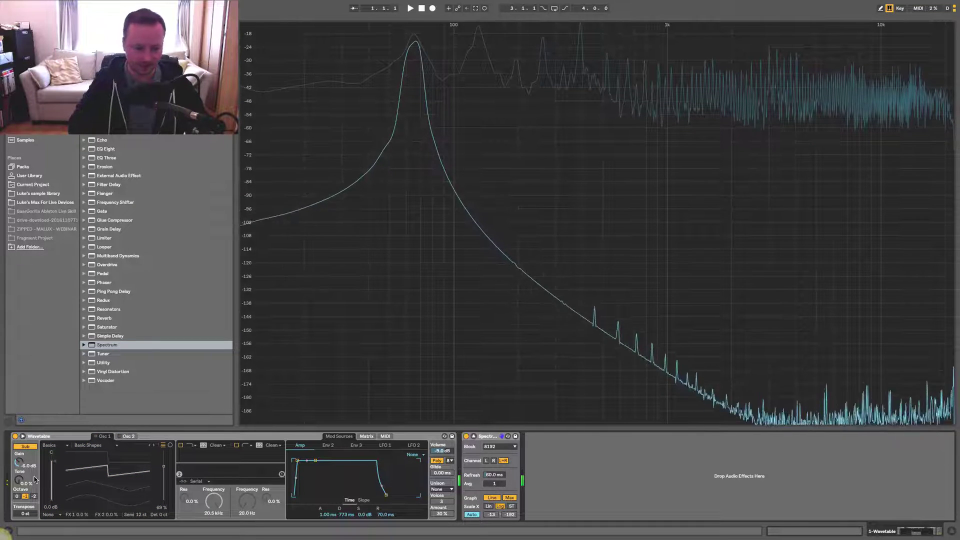
- Set the sub oscillator Tone to 73% and settle its octave at -2 after trying 0
{"action": "left_click_drag", "start_coordinate": [18, 484], "coordinate": [18, 448]}
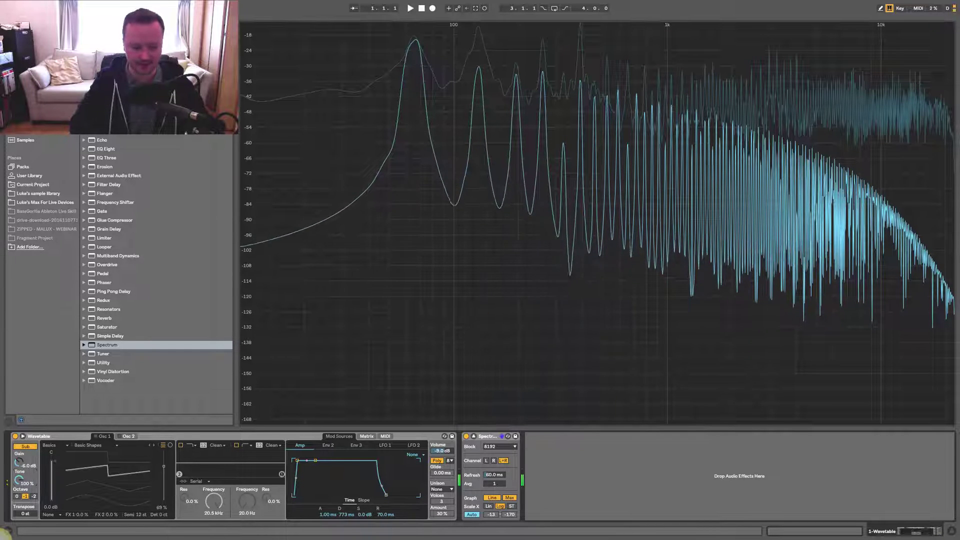
{"action": "left_click_drag", "start_coordinate": [19, 481], "coordinate": [24, 499]}
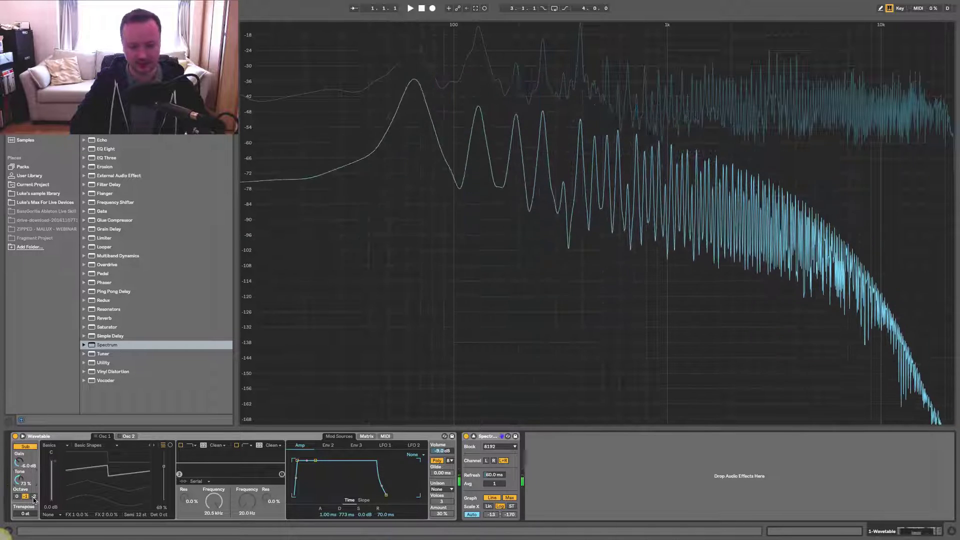
{"action": "left_click", "coordinate": [34, 497]}
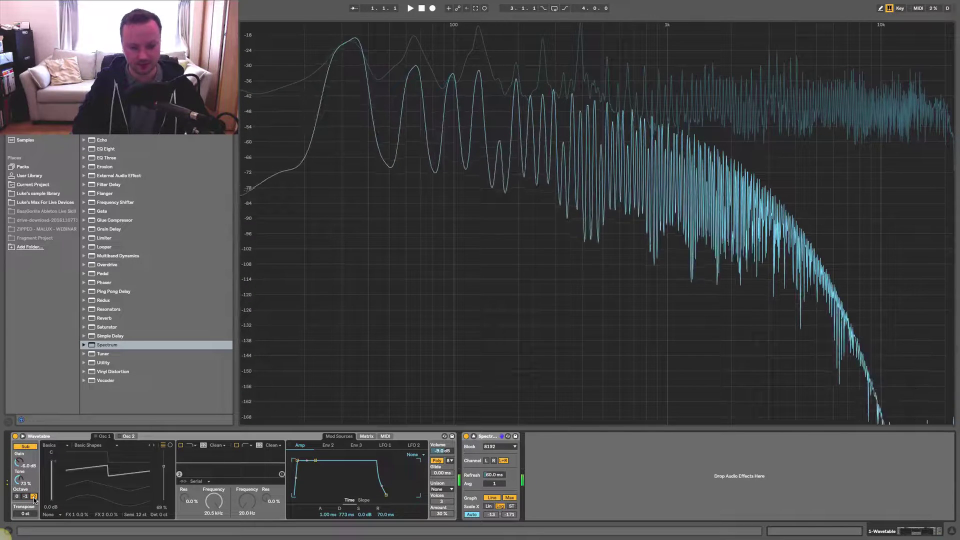
{"action": "left_click", "coordinate": [16, 497]}
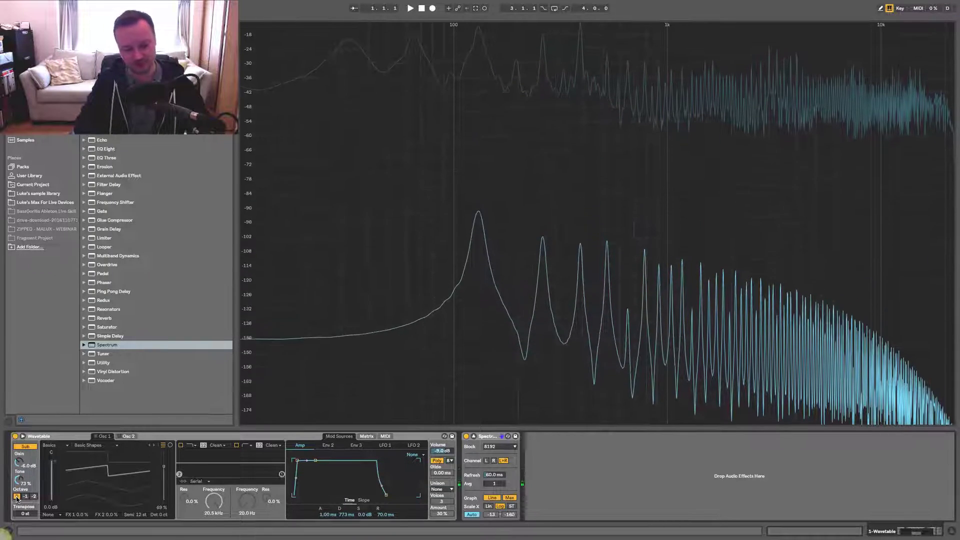
{"action": "left_click", "coordinate": [34, 497]}
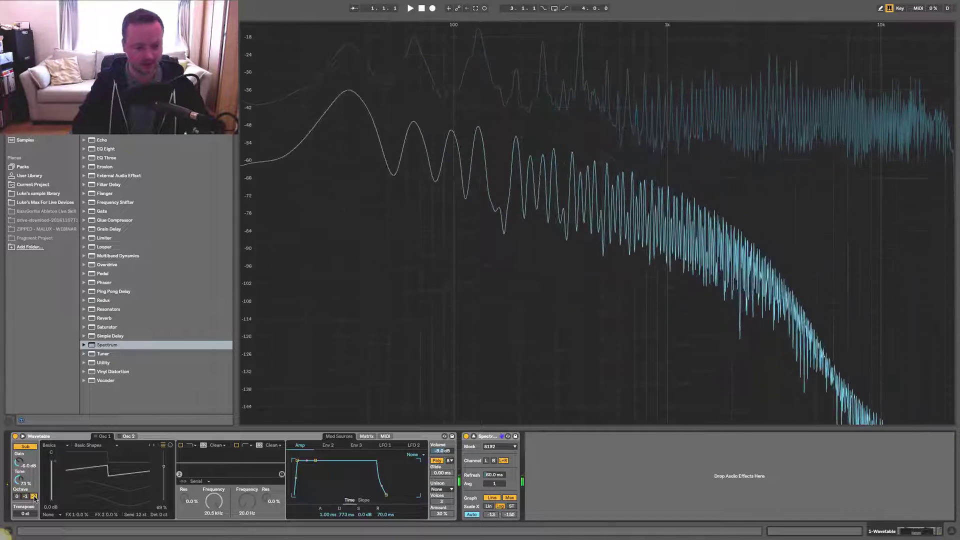
- Power on both Osc 1 and Osc 2 and set the sub oscillator octave back to 0
{"action": "left_click", "coordinate": [95, 436]}
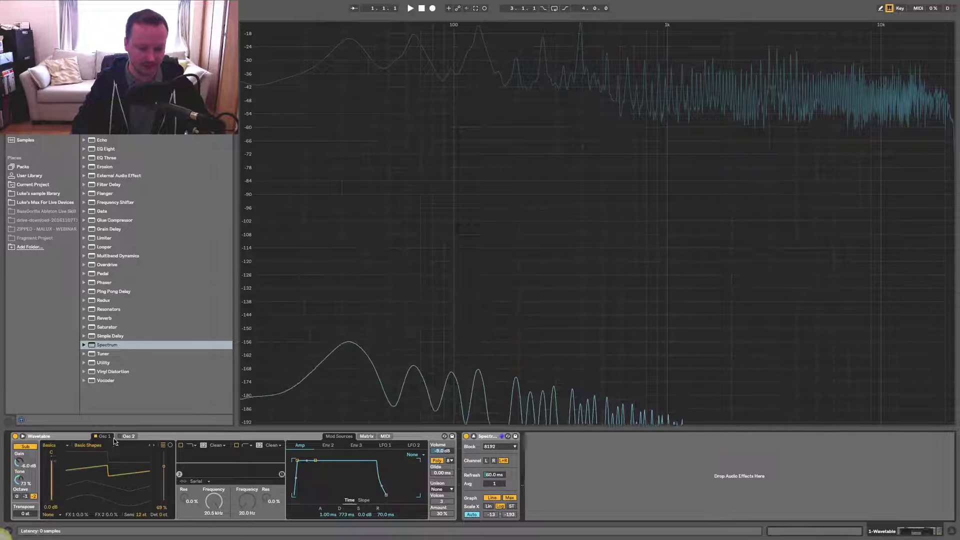
{"action": "left_click", "coordinate": [120, 437]}
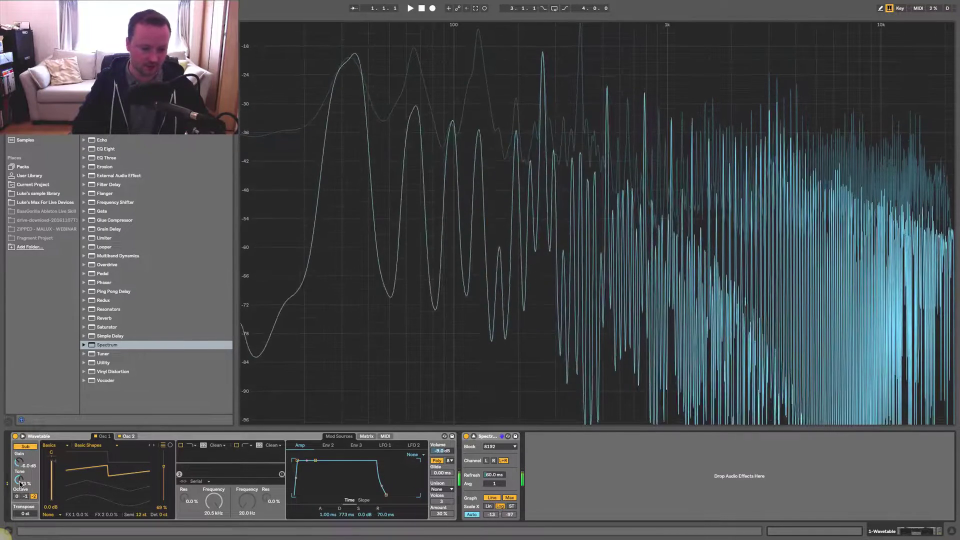
{"action": "left_click", "coordinate": [17, 497]}
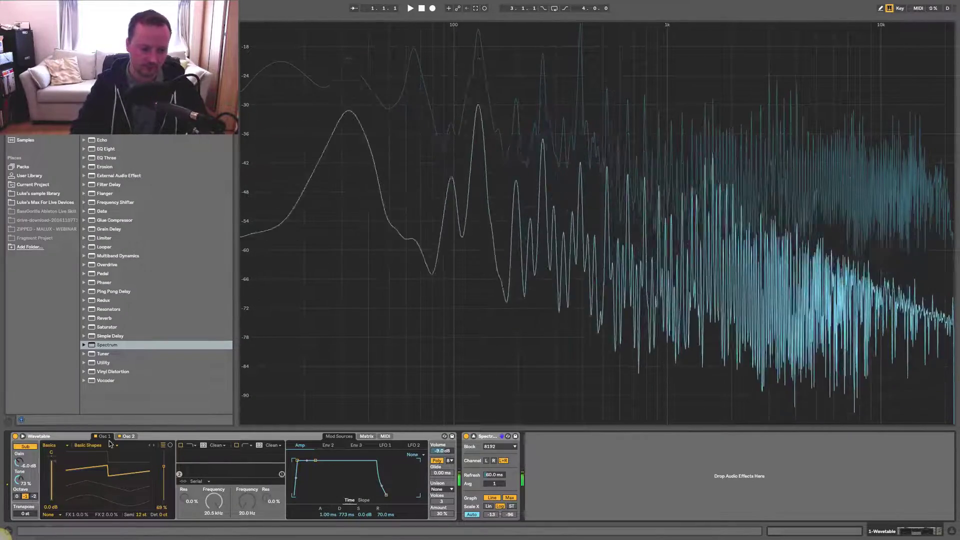
{"action": "left_click", "coordinate": [126, 436]}
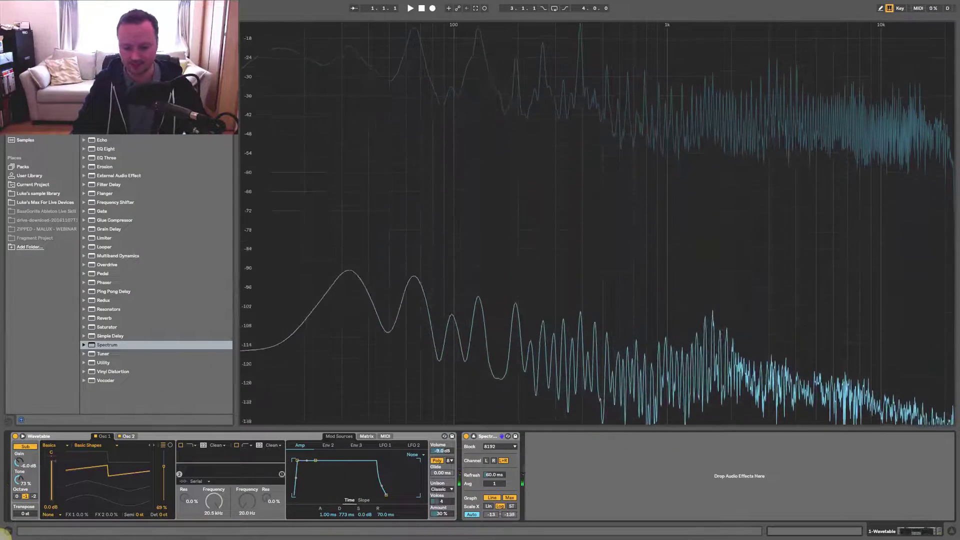
- Raise Classic unison to 5 voices at 24% amount and audition a note
{"action": "left_click_drag", "start_coordinate": [441, 502], "coordinate": [442, 506]}
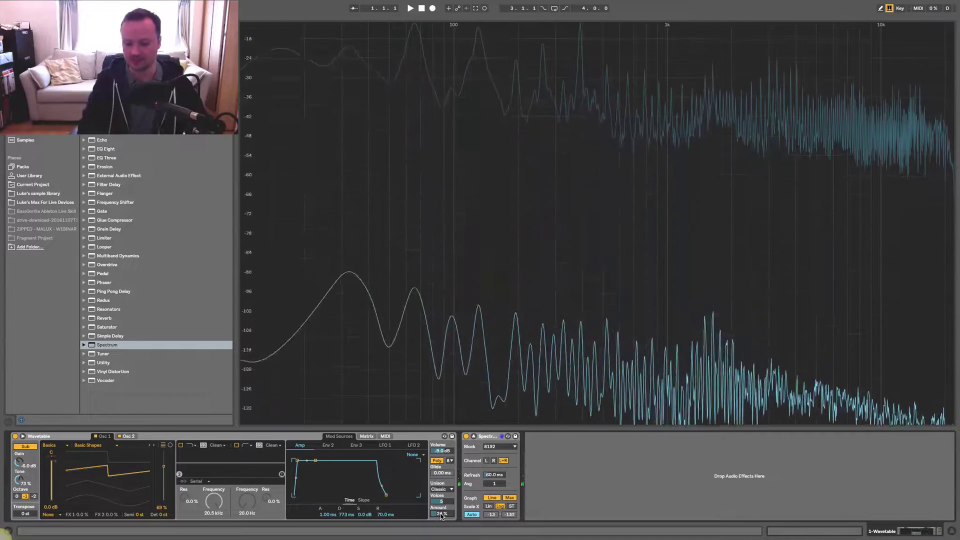
{"action": "key", "text": "a"}
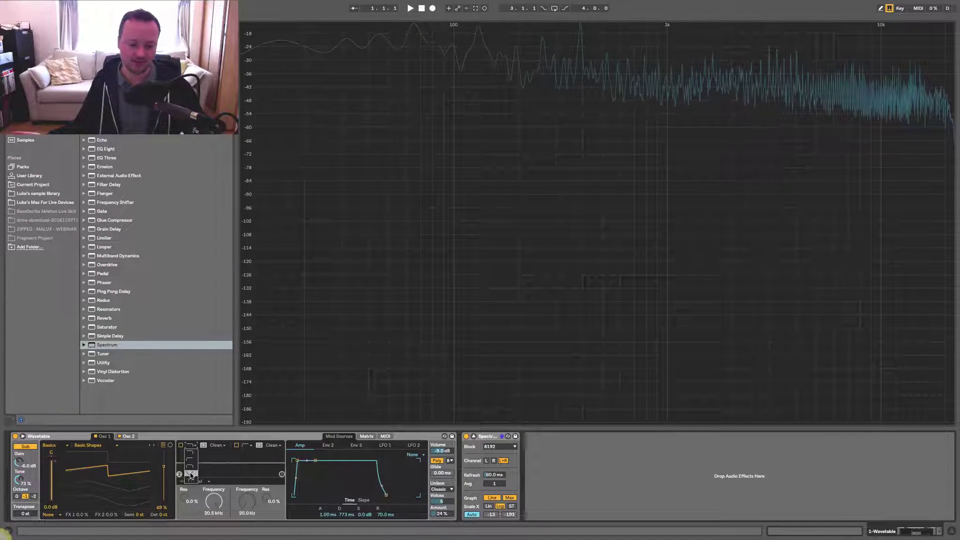
- Enable Filter 1 and sweep its cutoff down to a 1.82 kHz notch with 4.9% resonance
{"action": "left_click", "coordinate": [181, 446]}
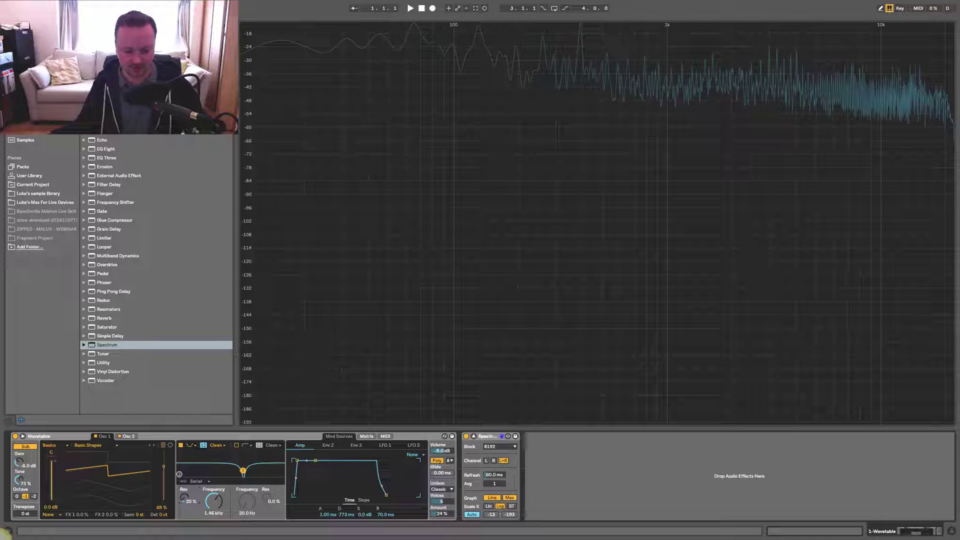
{"action": "left_click_drag", "start_coordinate": [227, 471], "coordinate": [184, 471]}
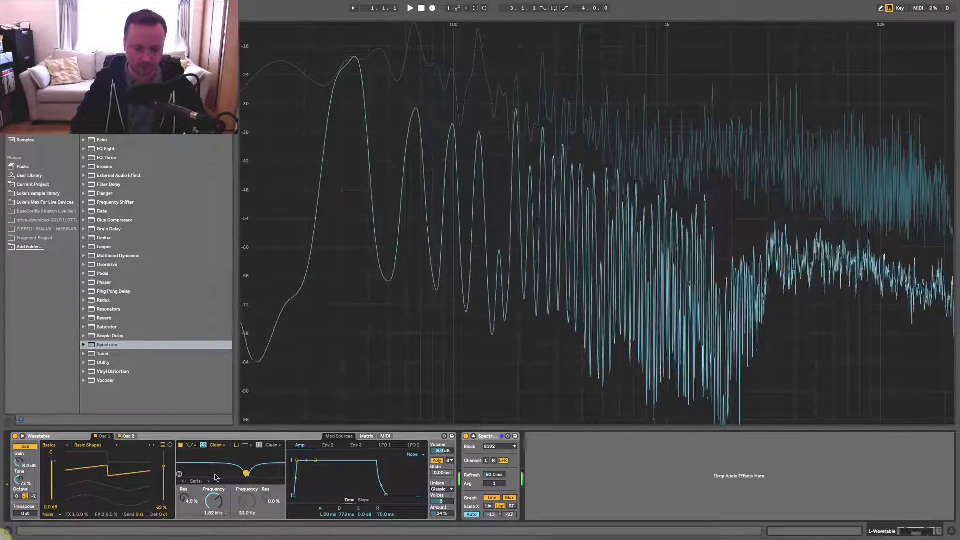
- Disable Filter 1 again to return to the unfiltered sound
{"action": "left_click", "coordinate": [181, 445]}
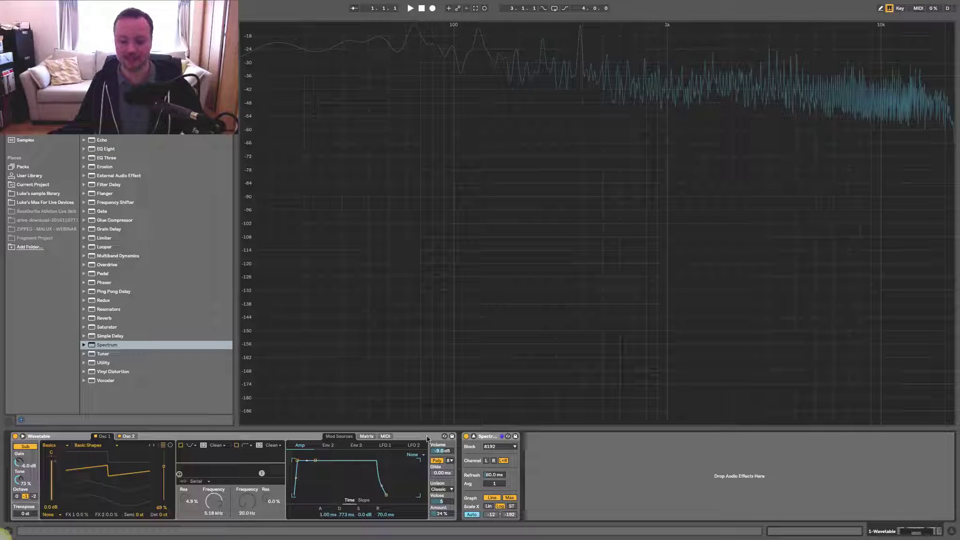
- Close Spectrum, group Wavetable into an Instrument Rack with Ctrl+G, and select its single chain
{"action": "left_click", "coordinate": [473, 437]}
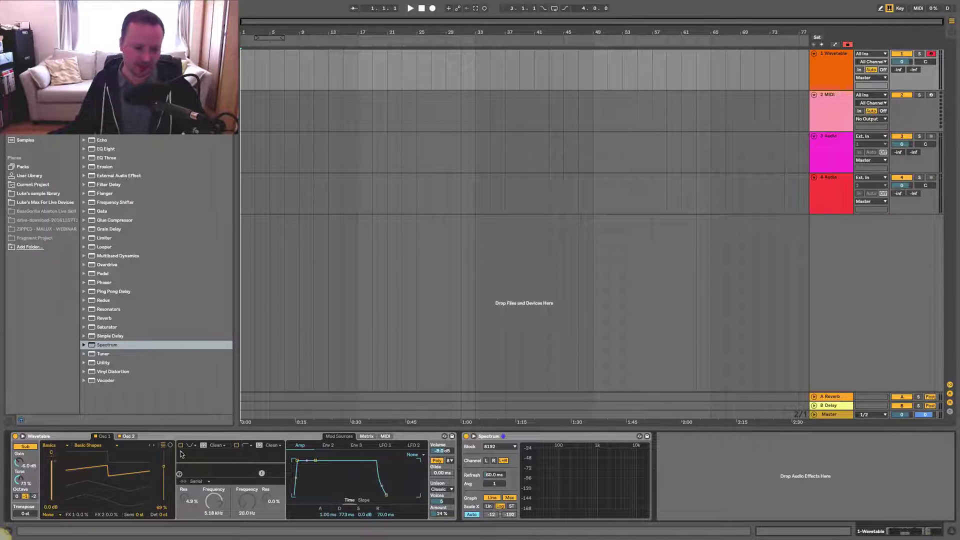
{"action": "left_click", "coordinate": [75, 438]}
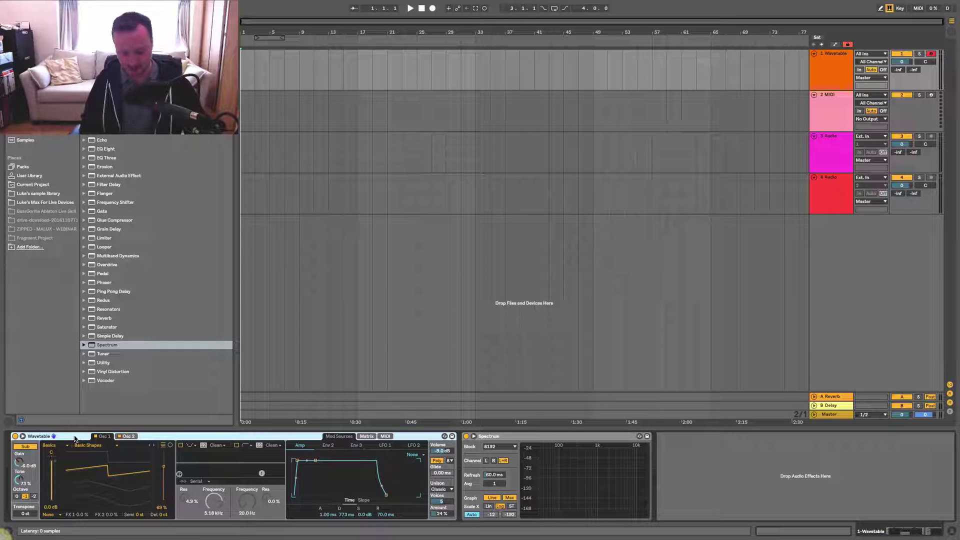
{"action": "key", "text": "ctrl+g"}
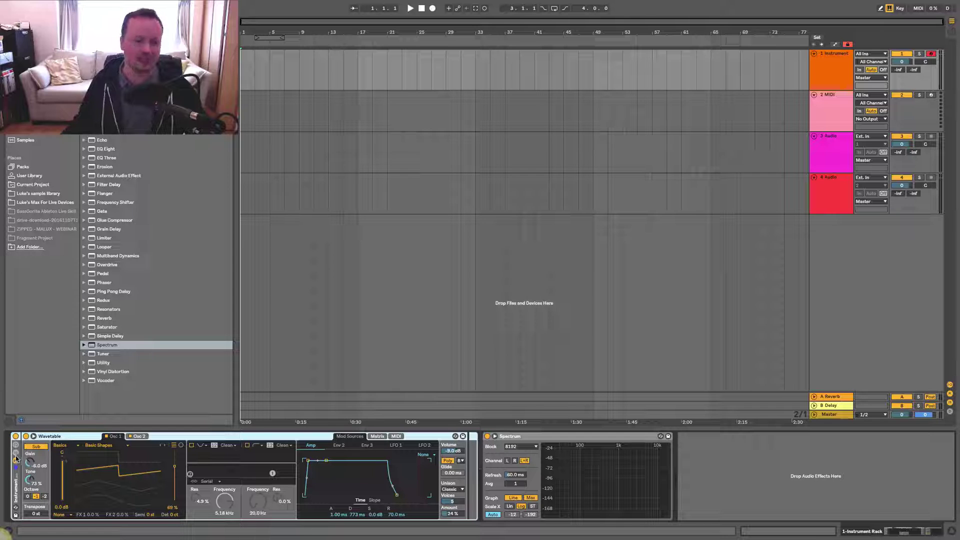
{"action": "left_click", "coordinate": [15, 457]}
{"action": "left_click", "coordinate": [31, 460]}
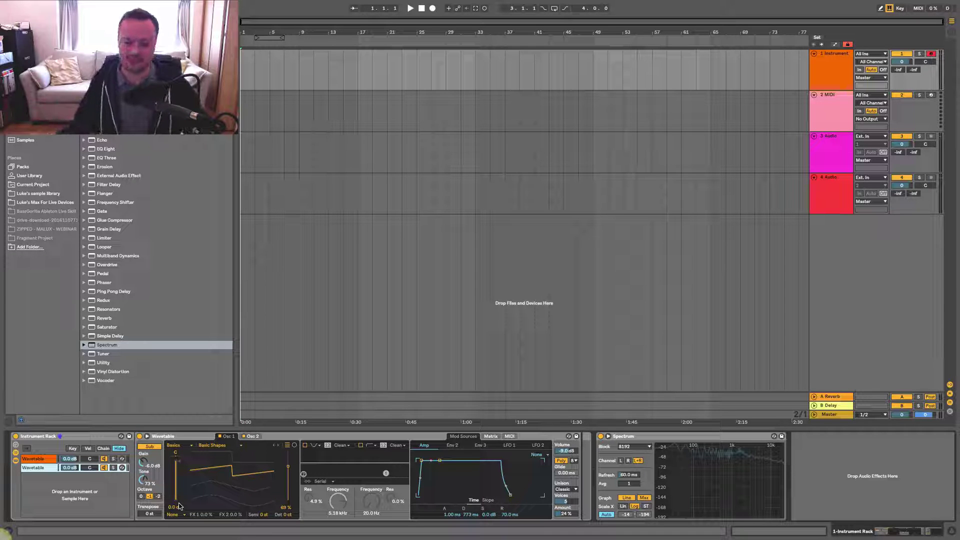
- With both Wavetable chains selected, raise the sub oscillator Tone to 78 % in the full-size editor
{"action": "key", "text": "ctrl+a"}
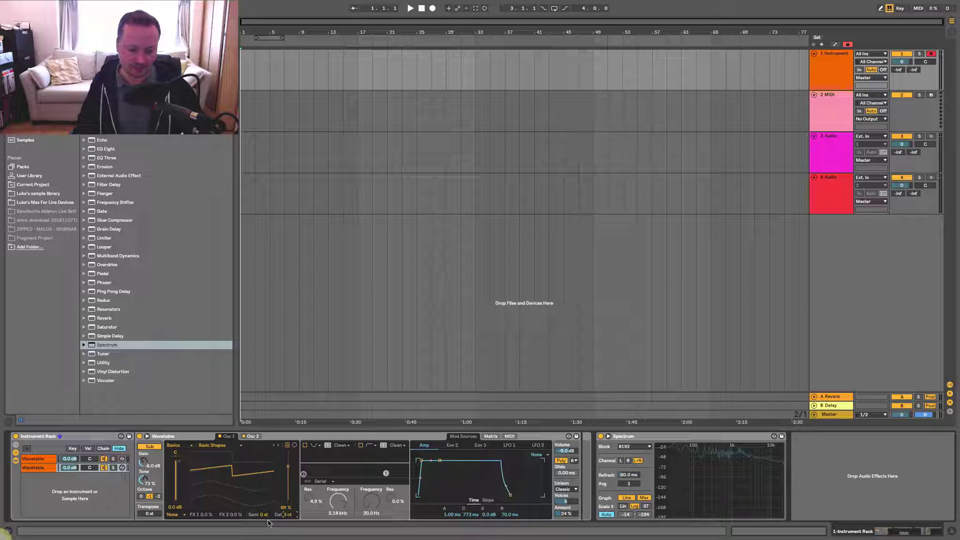
{"action": "left_click", "coordinate": [251, 436]}
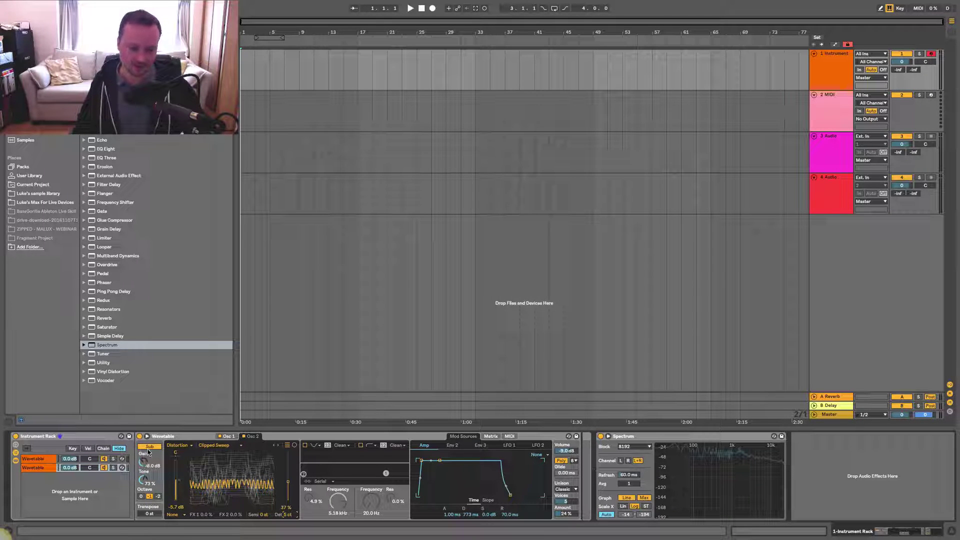
{"action": "left_click", "coordinate": [146, 437]}
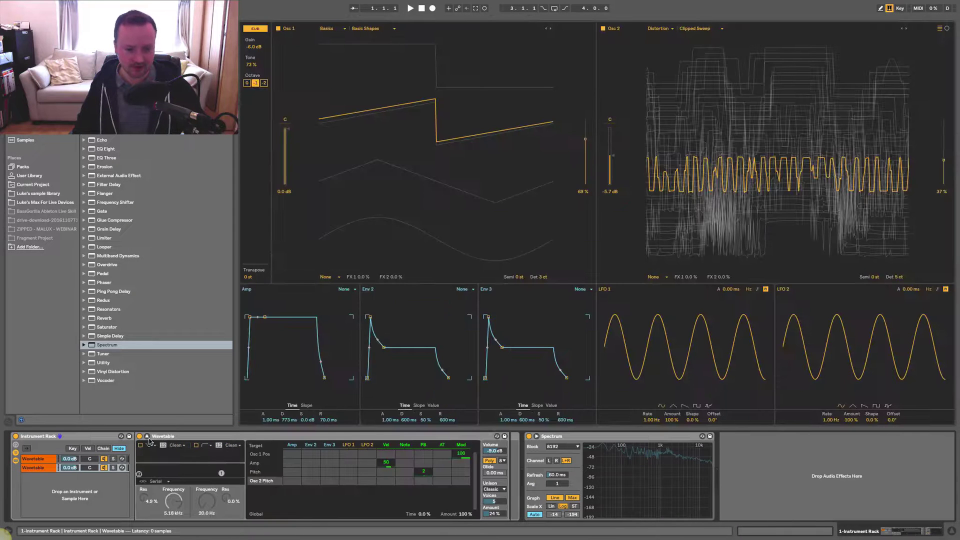
{"action": "left_click", "coordinate": [251, 67]}
{"action": "left_click_drag", "start_coordinate": [261, 65], "coordinate": [262, 64]}
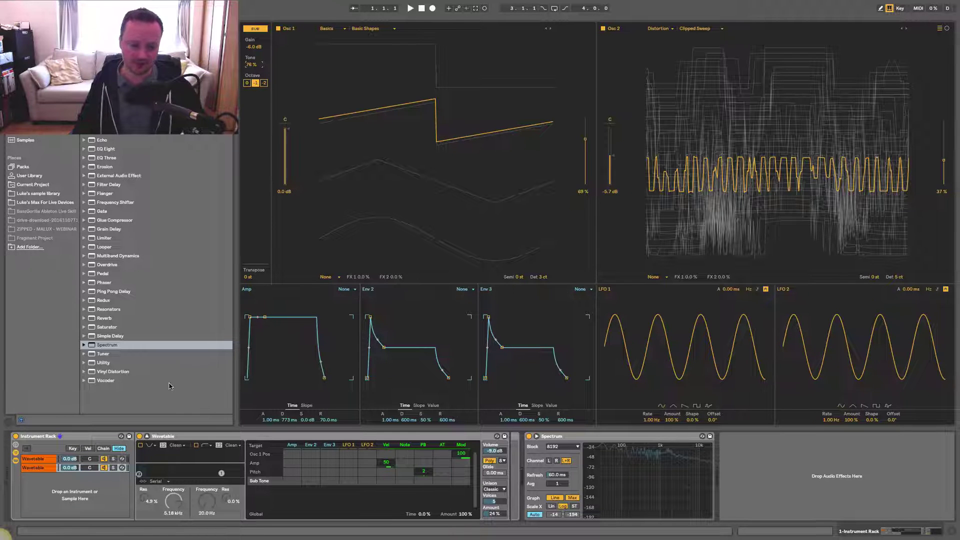
{"action": "left_click", "coordinate": [147, 437]}
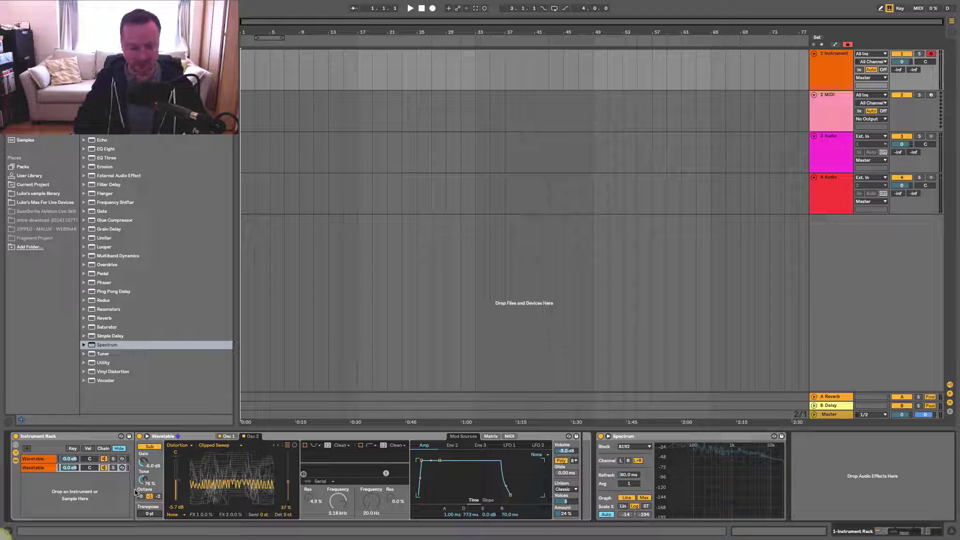
- Duplicate the second Wavetable chain into a third layer transposed up 12 semitones
{"action": "left_click", "coordinate": [33, 468]}
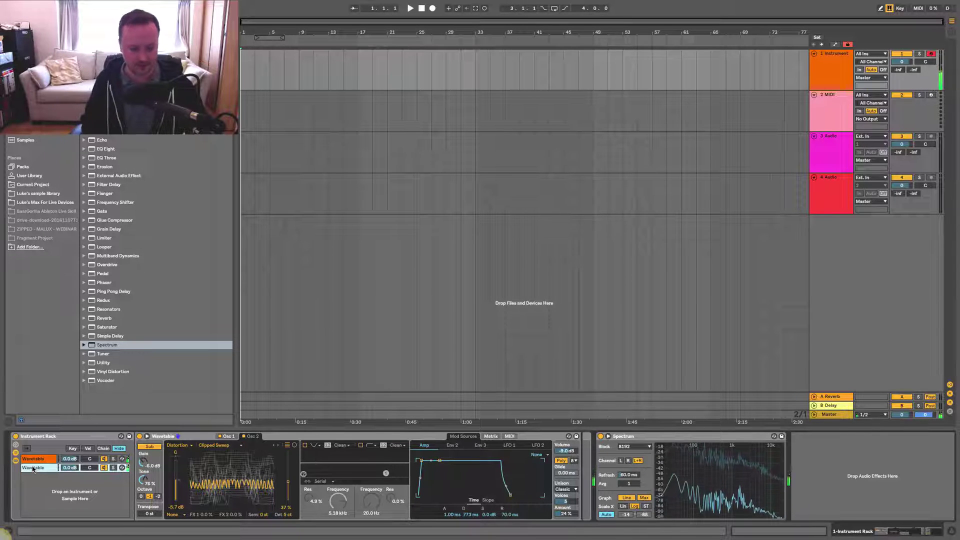
{"action": "key", "text": "ctrl+d"}
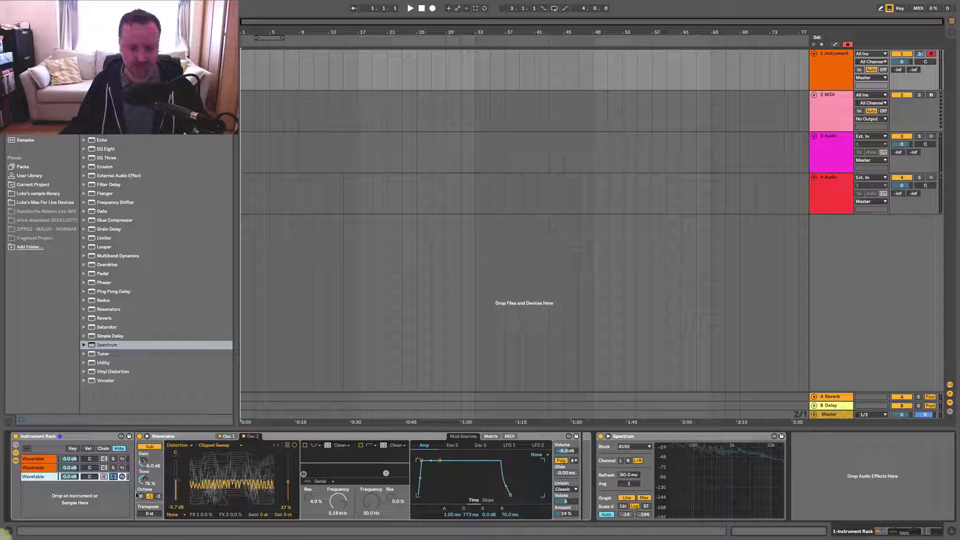
{"action": "left_click", "coordinate": [143, 515]}
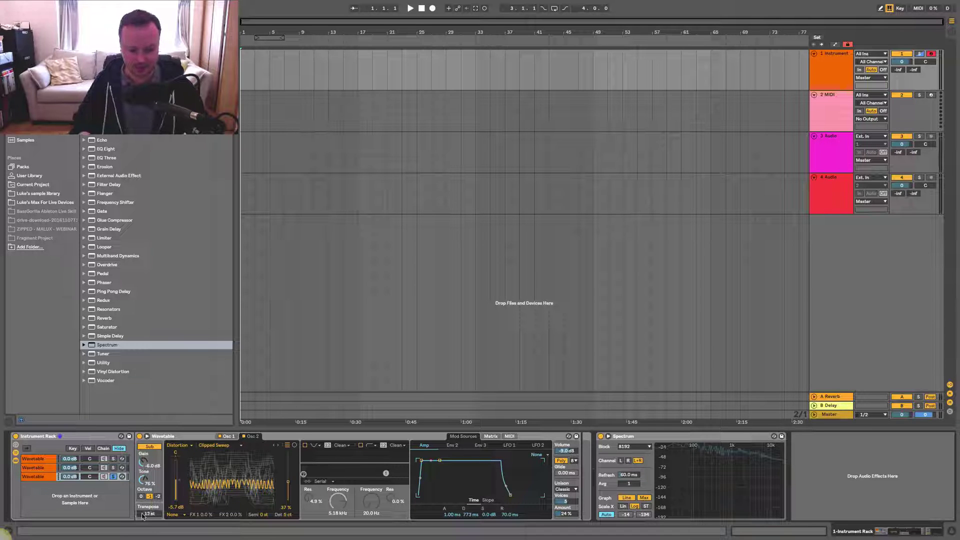
{"action": "key", "text": "a"}
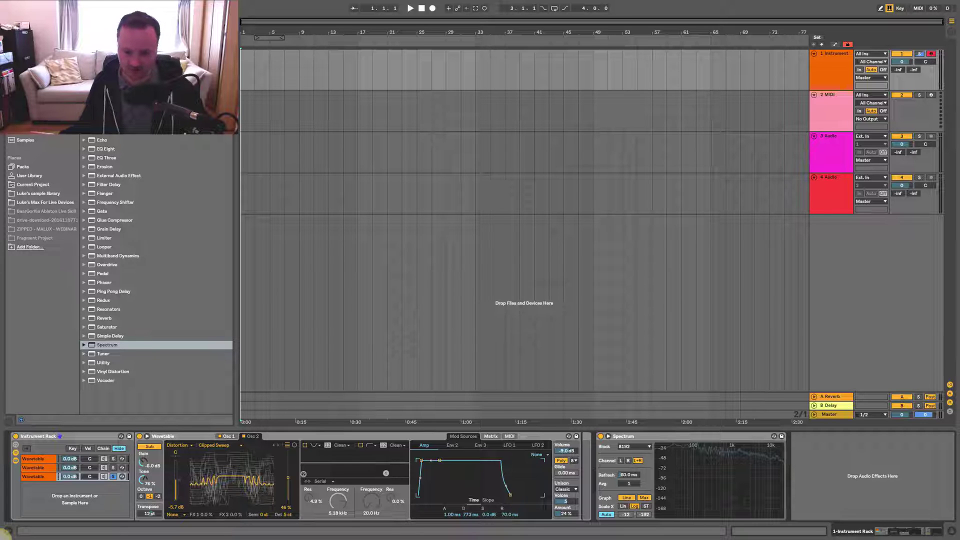
- In the third Wavetable's Matrix, set LFO 1's amount on Osc 2 Position to 12
{"action": "left_click", "coordinate": [508, 446]}
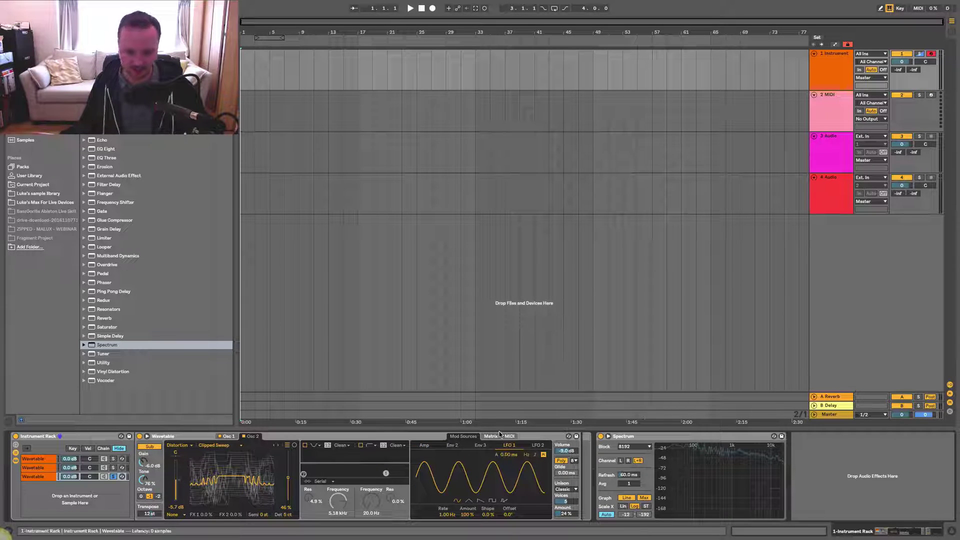
{"action": "left_click", "coordinate": [491, 437]}
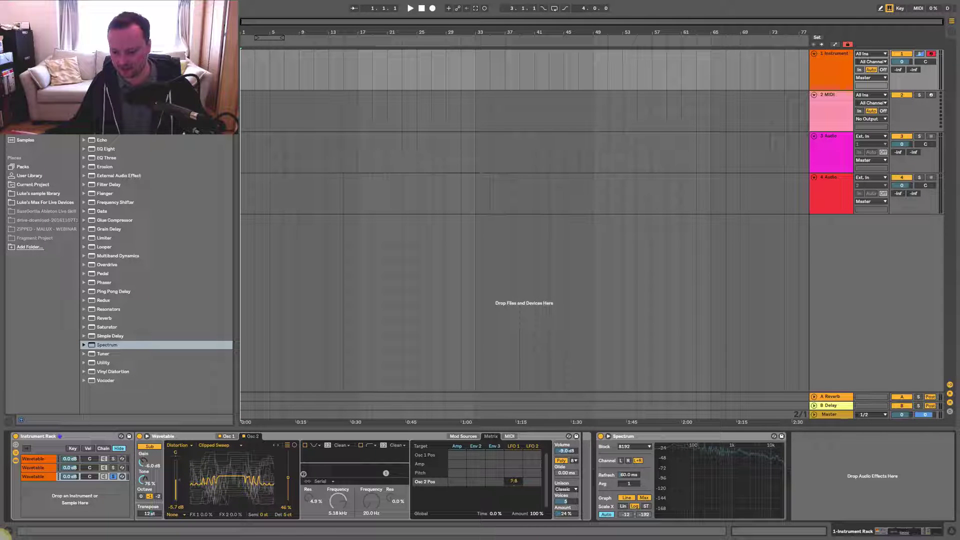
{"action": "left_click_drag", "start_coordinate": [514, 484], "coordinate": [514, 481]}
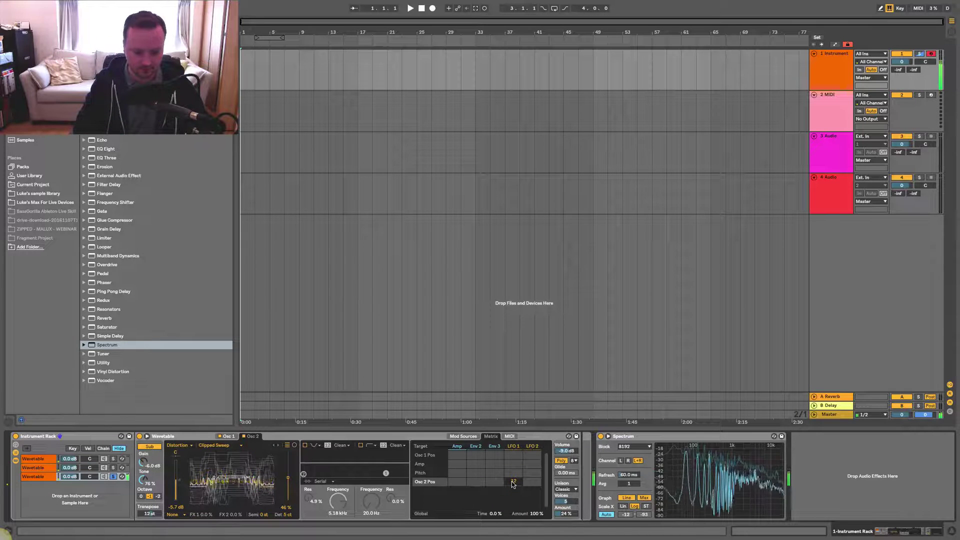
{"action": "left_click", "coordinate": [460, 440]}
{"action": "left_click", "coordinate": [459, 437]}
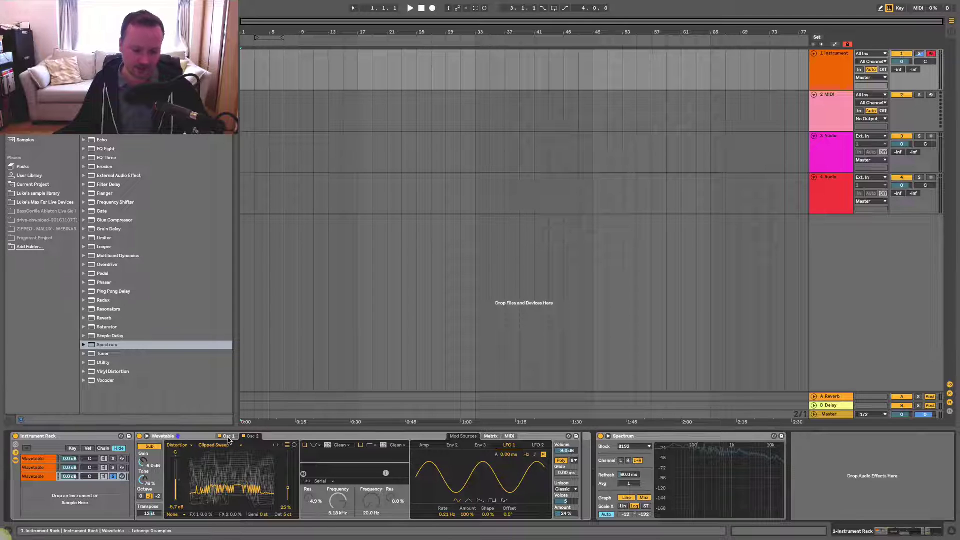
- Display the third layer's Osc 1, which uses the Basics / Basic Shapes wavetable
{"action": "key", "text": "ctrl+z"}
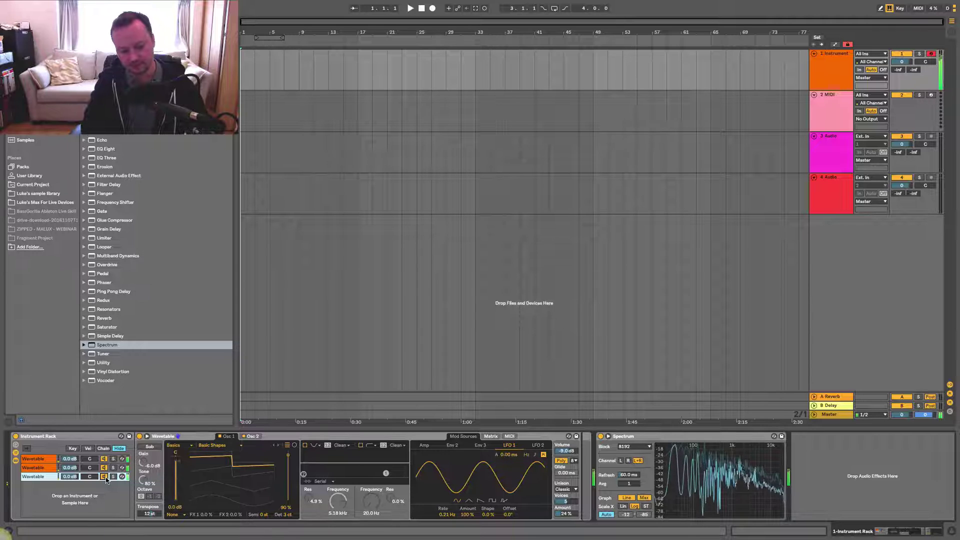
- Lower the third Wavetable chain's volume in the rack chain list to about -4 dB
{"action": "left_click_drag", "start_coordinate": [70, 477], "coordinate": [70, 488]}
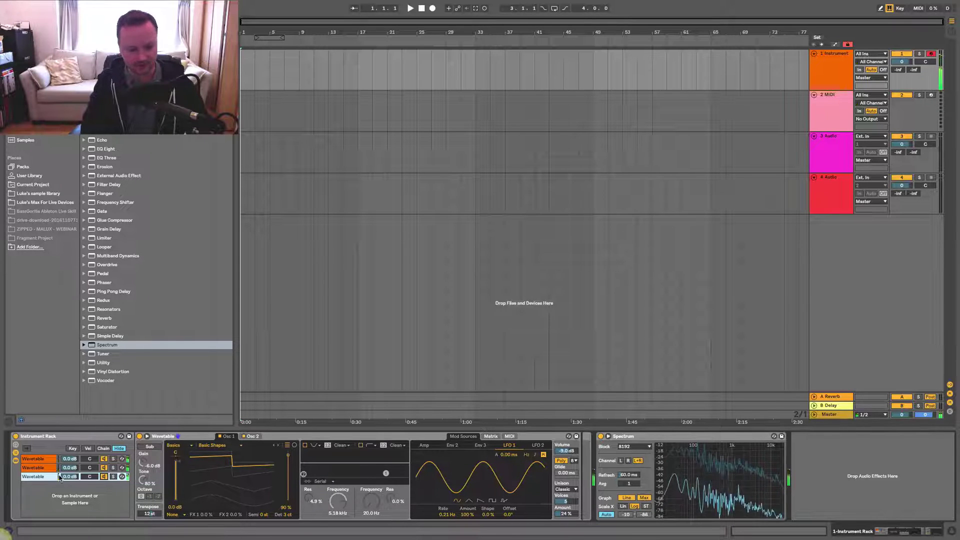